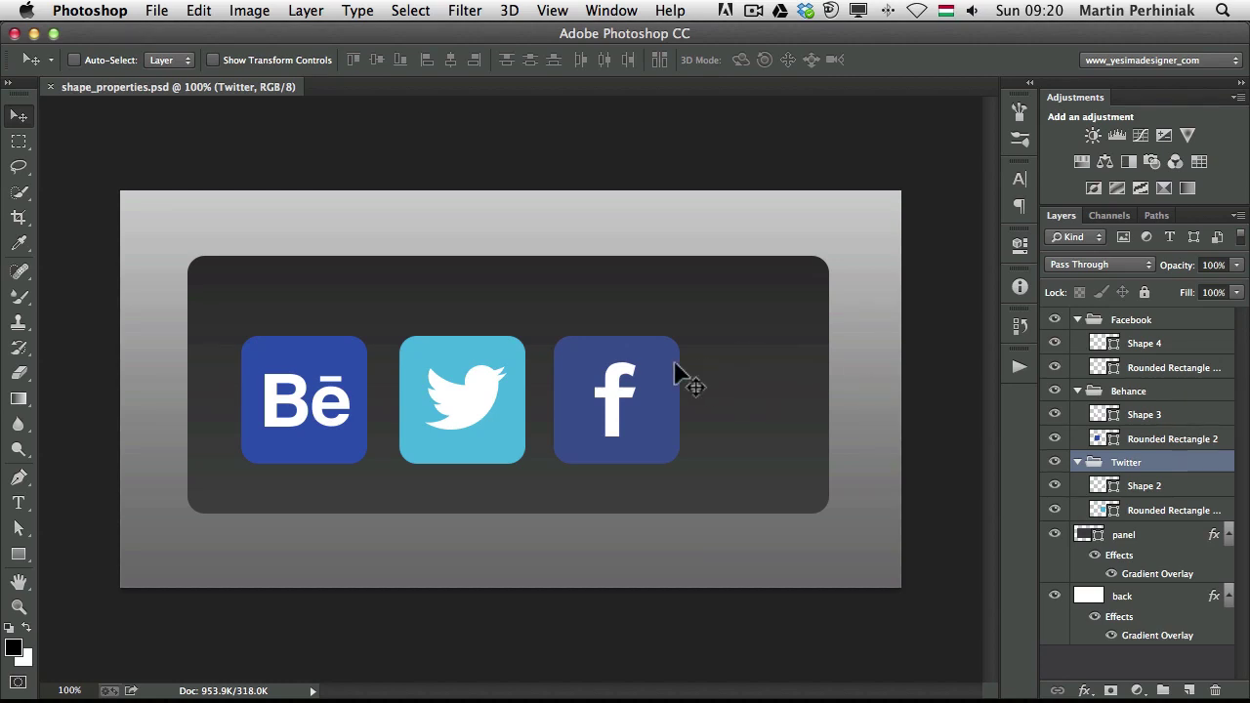
- Select the Facebook and Twitter icon rectangles and show their 17.7 px Live Shape Properties
{"action": "key", "text": "a"}
{"action": "left_click", "coordinate": [648, 338]}
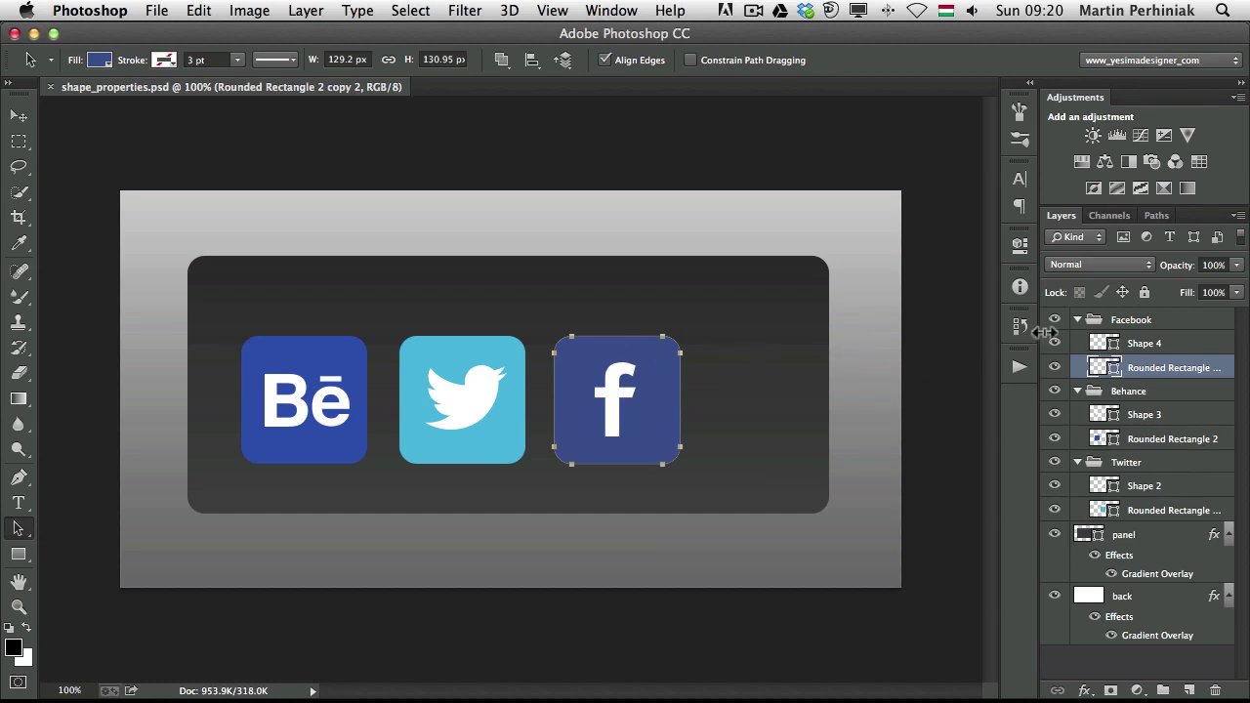
{"action": "left_click", "coordinate": [1023, 244]}
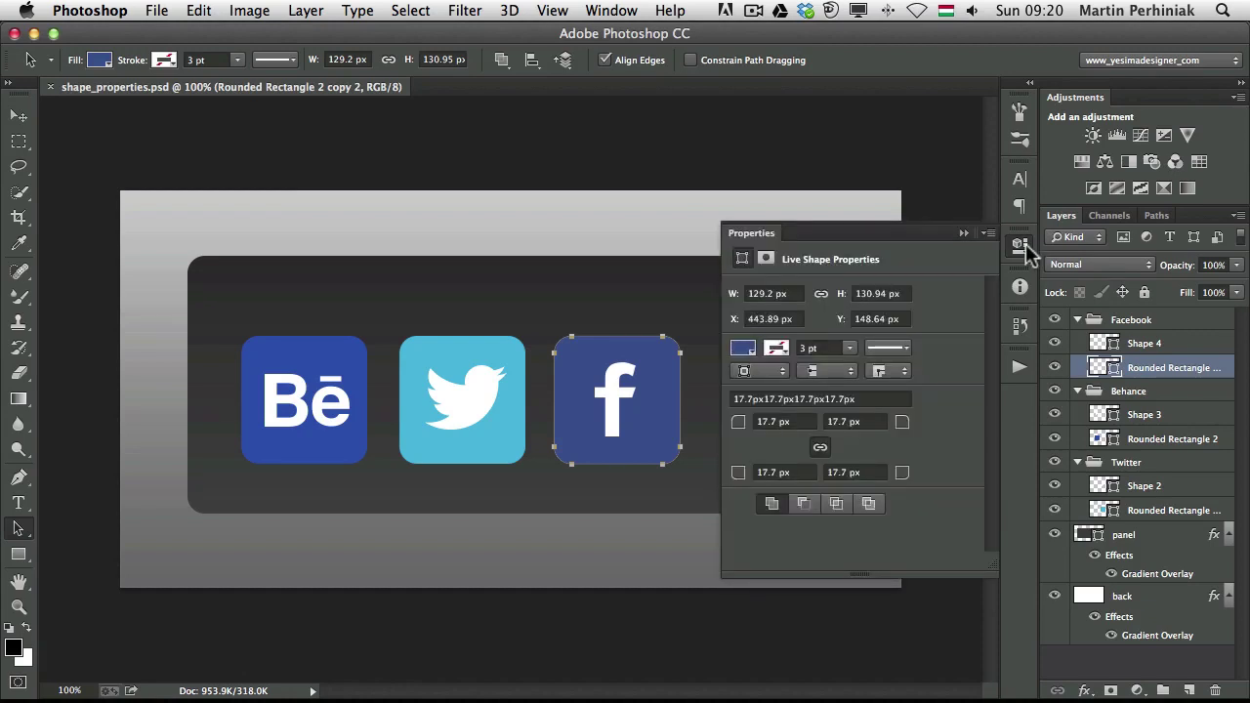
{"action": "left_click_drag", "start_coordinate": [747, 229], "coordinate": [723, 129]}
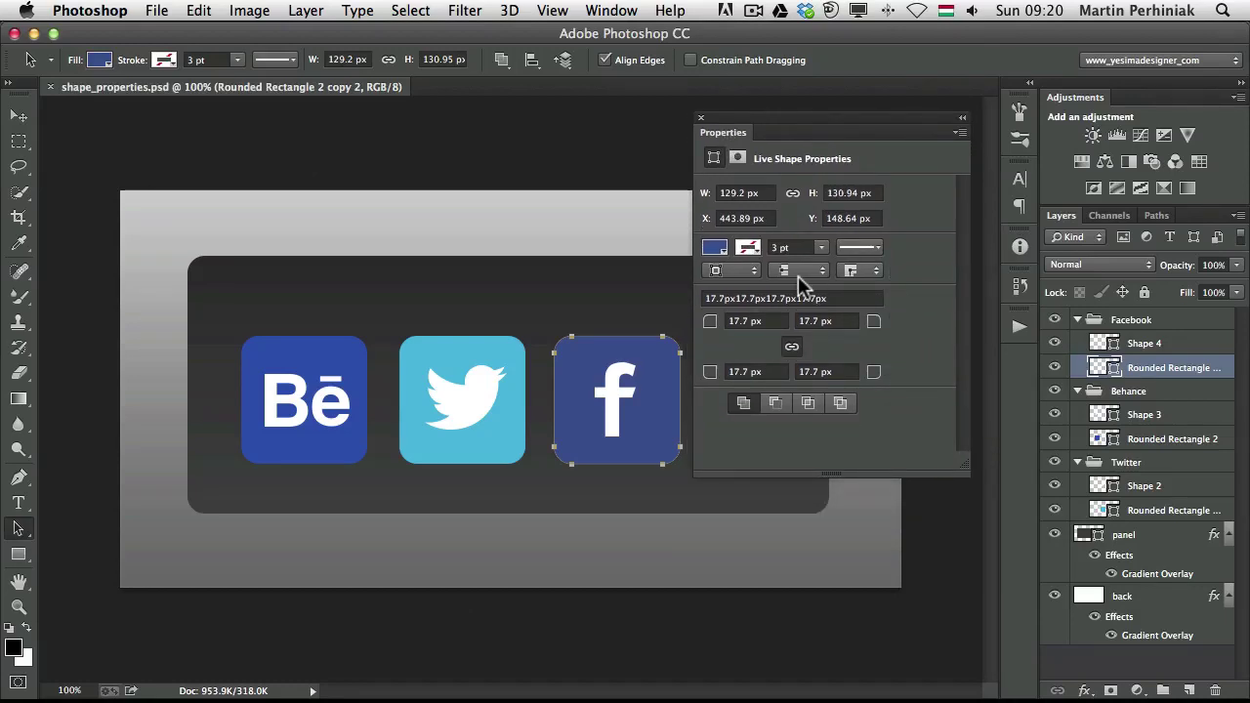
{"action": "left_click", "coordinate": [496, 354]}
- Scrub the Behance rectangle's corner radius down to 11 px on all four corners
{"action": "left_click", "coordinate": [319, 354]}
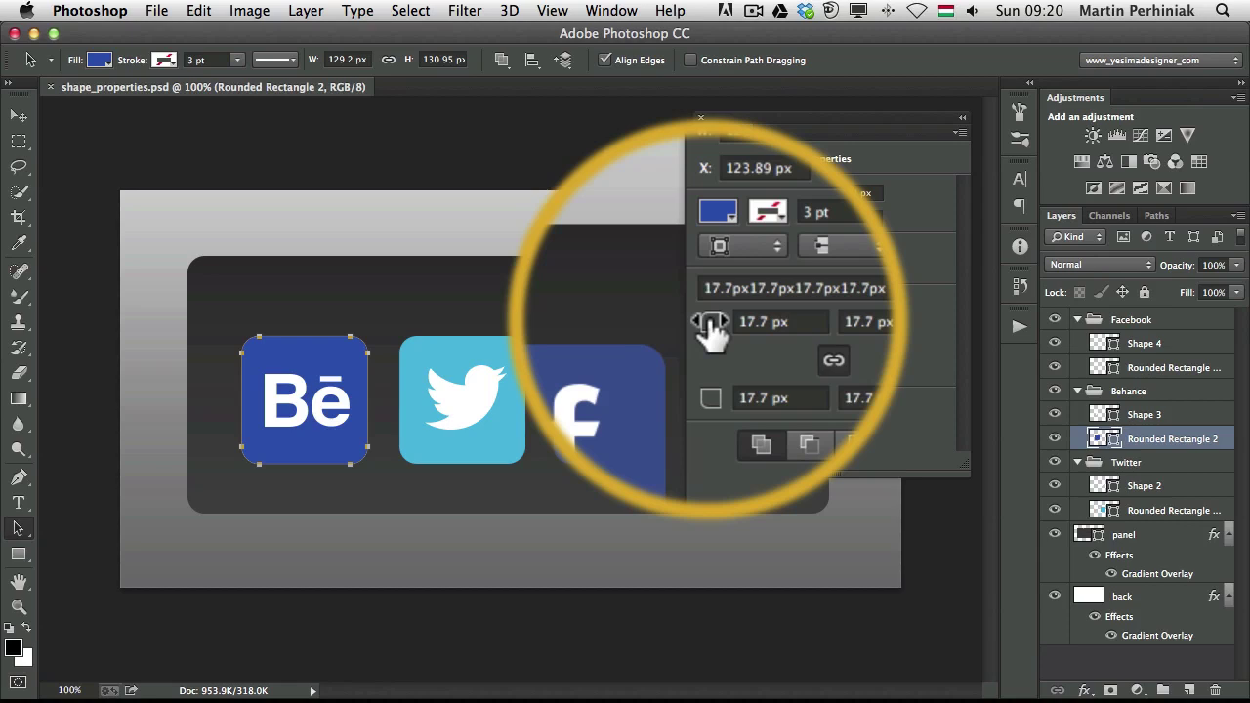
{"action": "mouse_move", "coordinate": [710, 332]}
{"action": "left_mouse_down"}
{"action": "mouse_move", "coordinate": [732, 332]}
{"action": "mouse_move", "coordinate": [681, 318]}
{"action": "mouse_move", "coordinate": [738, 329]}
{"action": "mouse_move", "coordinate": [695, 325]}
{"action": "left_mouse_up"}
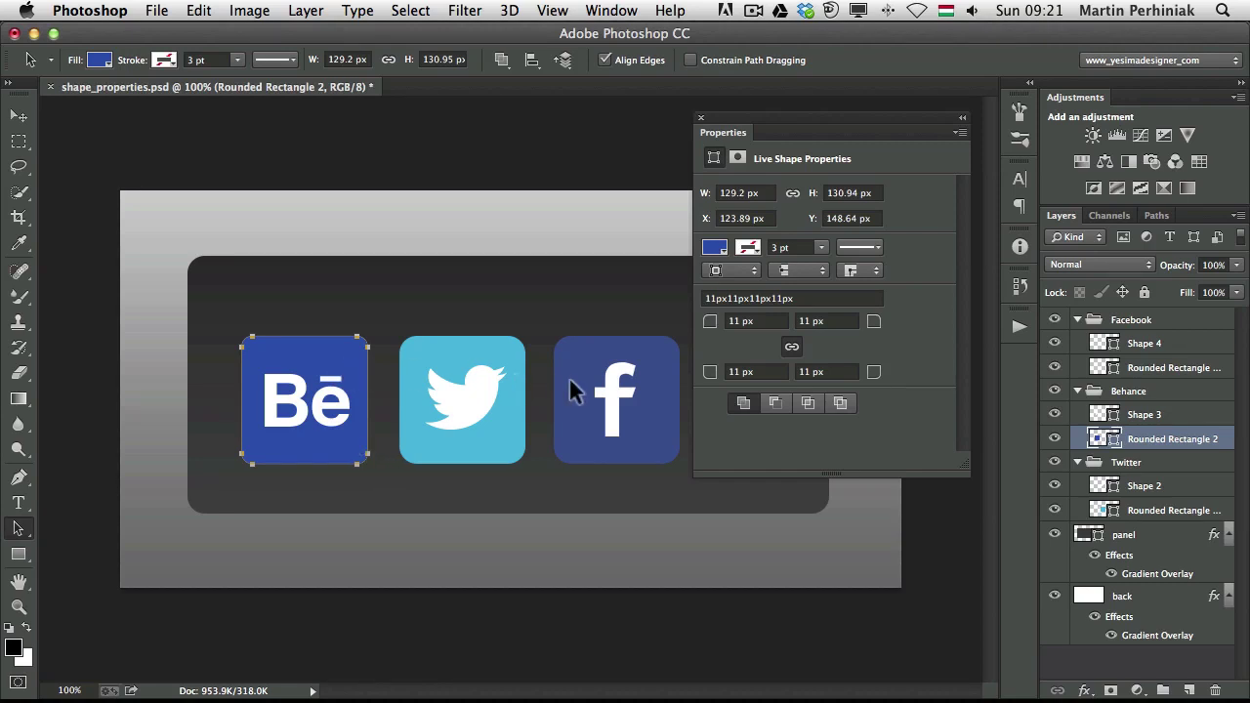
- Copy the 11 px radius onto the Twitter and Facebook rectangles, then select all three icons
{"action": "left_click", "coordinate": [792, 297]}
{"action": "left_click_drag", "start_coordinate": [792, 297], "coordinate": [659, 287]}
{"action": "key", "text": "super+c"}
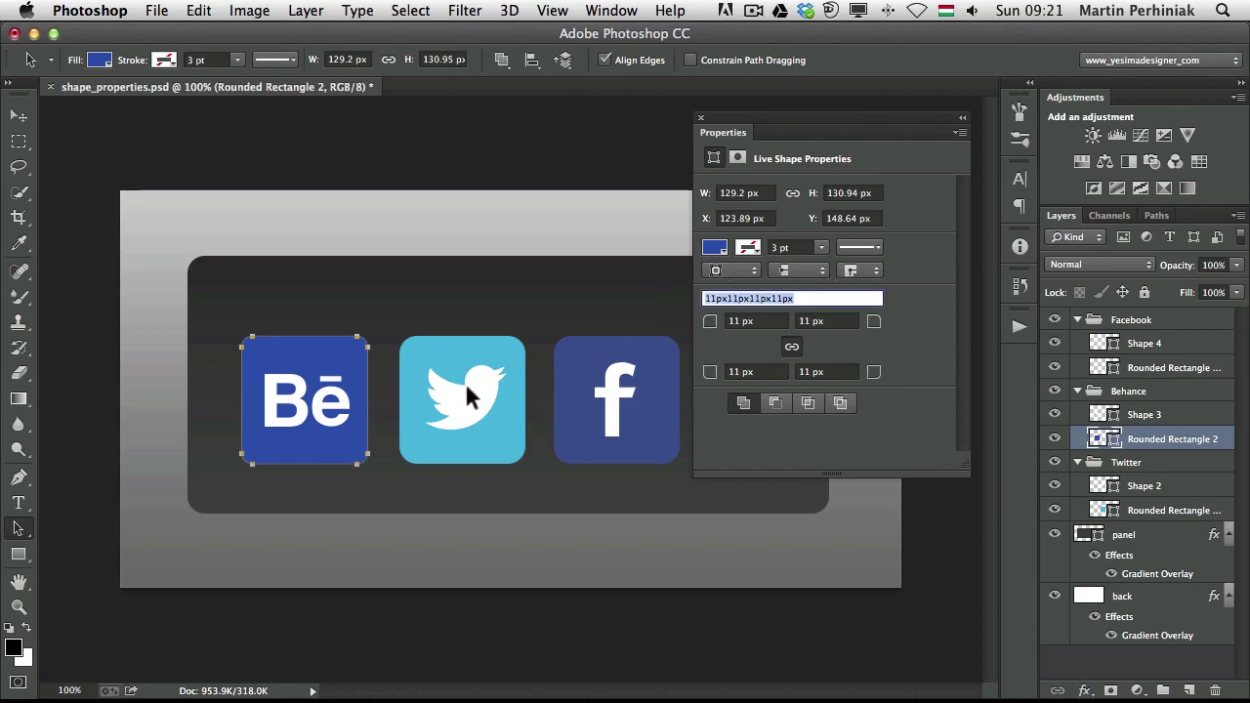
{"action": "left_click", "coordinate": [471, 348]}
{"action": "left_click", "coordinate": [599, 347], "text": "shift"}
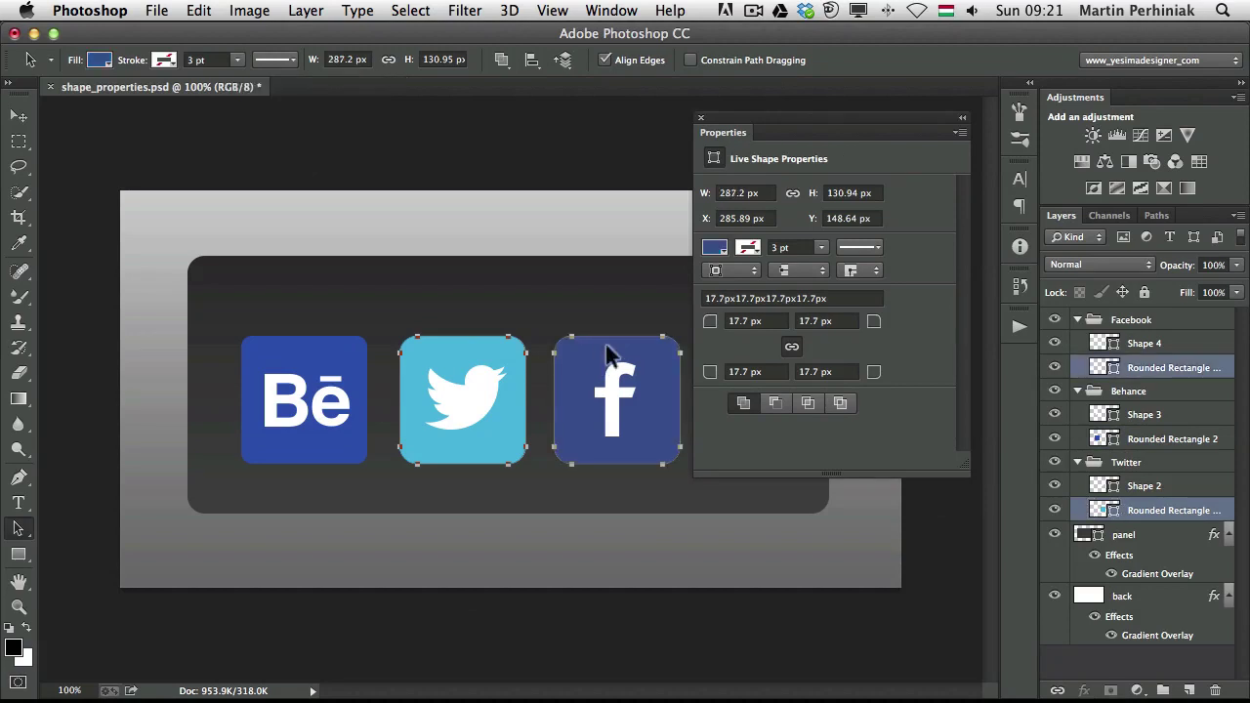
{"action": "left_click_drag", "start_coordinate": [830, 298], "coordinate": [678, 284]}
{"action": "key", "text": "super+v"}
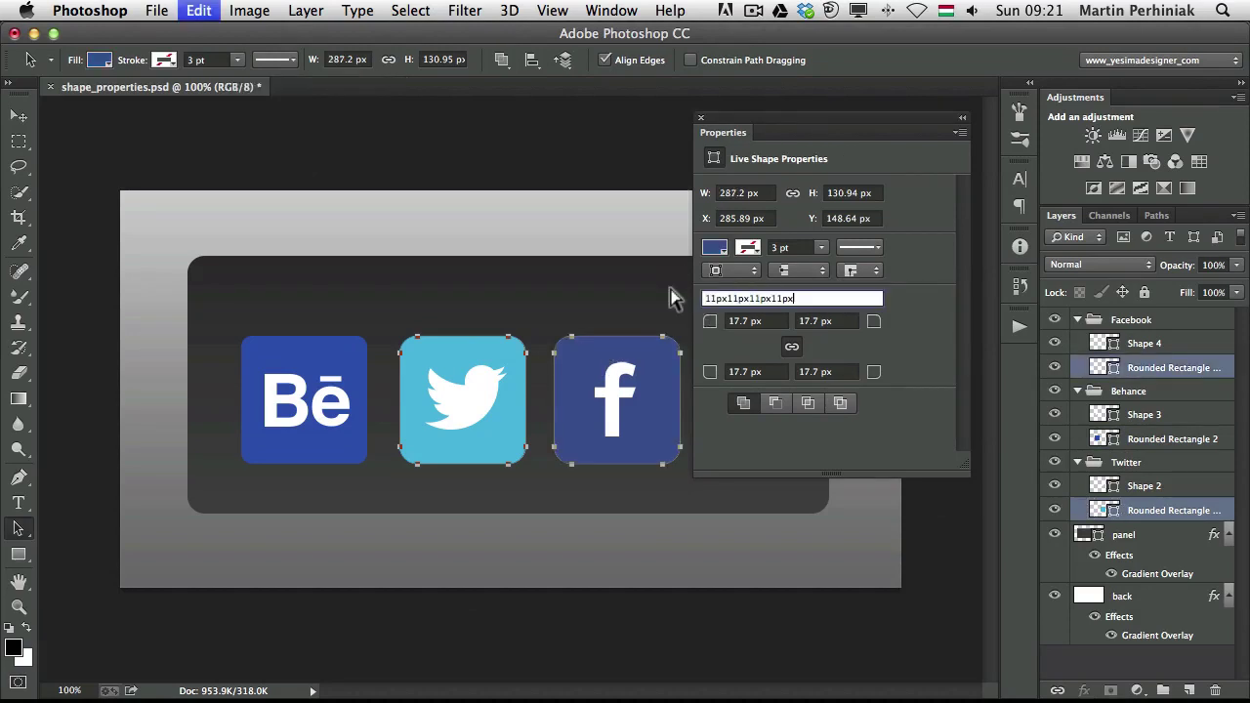
{"action": "key", "text": "Return"}
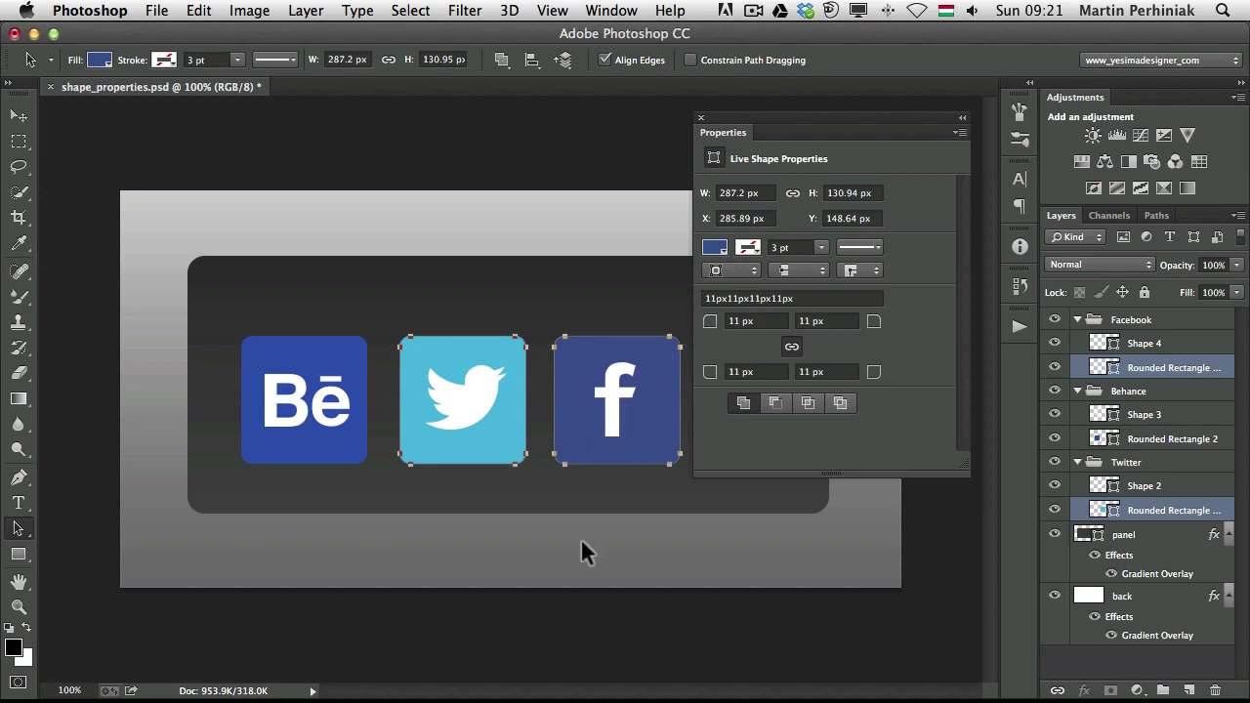
{"action": "left_click", "coordinate": [334, 339], "text": "shift"}
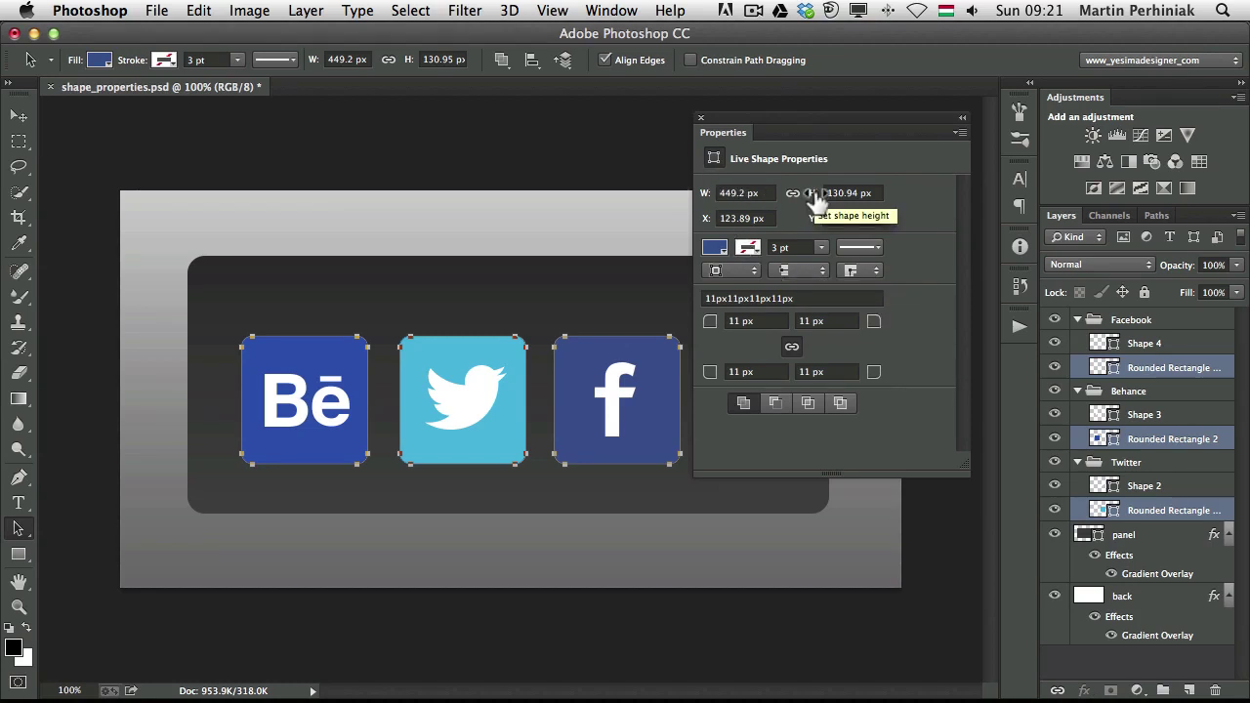
- Set all three icons to 128.94 px height with linked 32.97 px corner radii
{"action": "left_click_drag", "start_coordinate": [813, 193], "coordinate": [848, 192]}
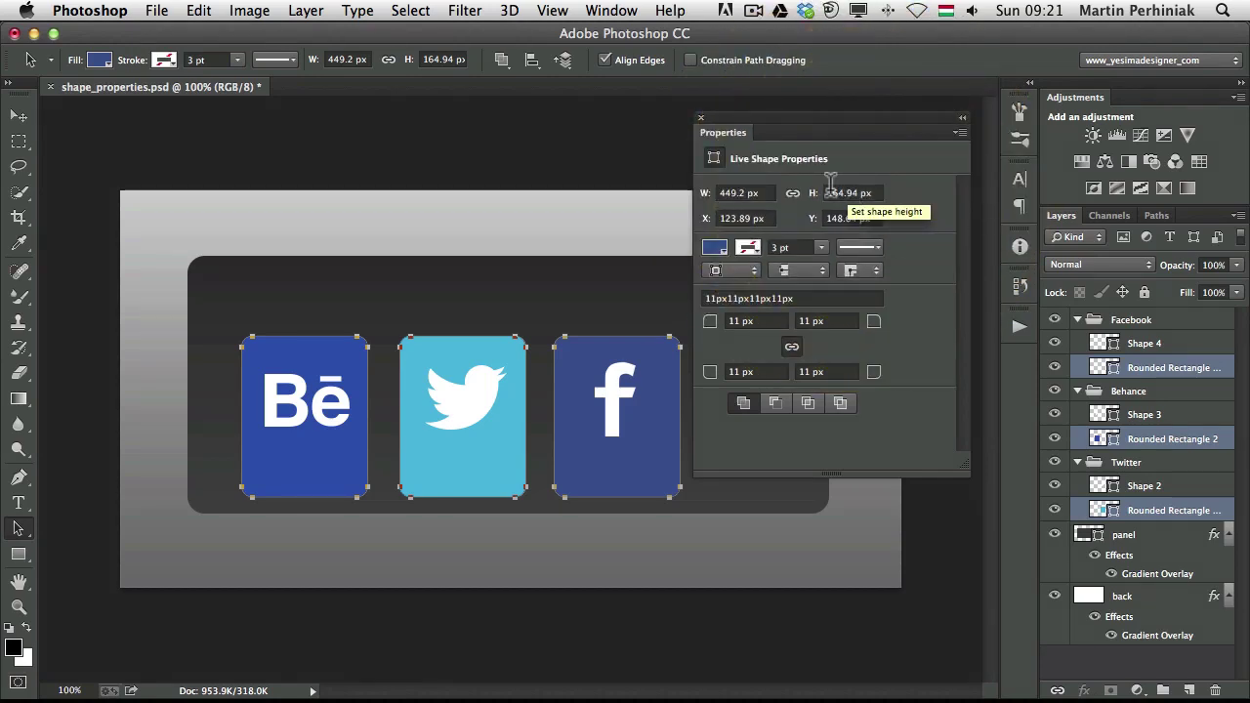
{"action": "mouse_move", "coordinate": [815, 198]}
{"action": "left_mouse_down"}
{"action": "mouse_move", "coordinate": [772, 208]}
{"action": "mouse_move", "coordinate": [818, 201]}
{"action": "left_mouse_up"}
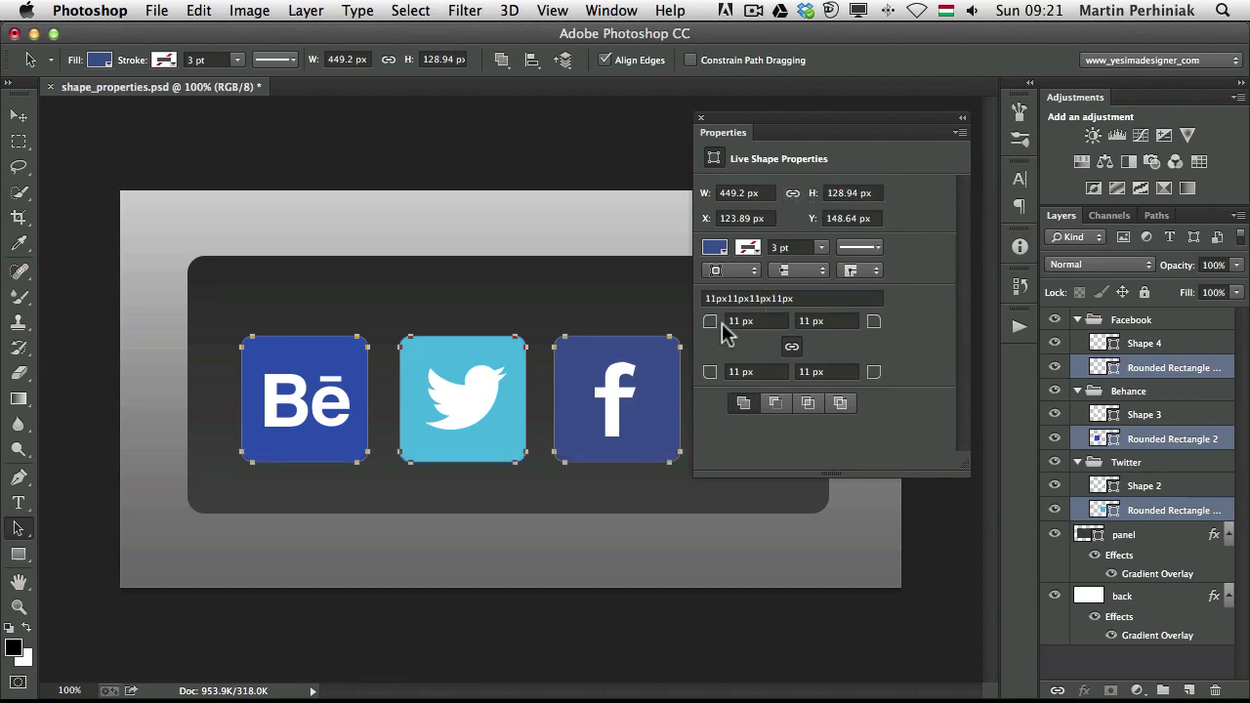
{"action": "left_click_drag", "start_coordinate": [720, 326], "coordinate": [775, 332]}
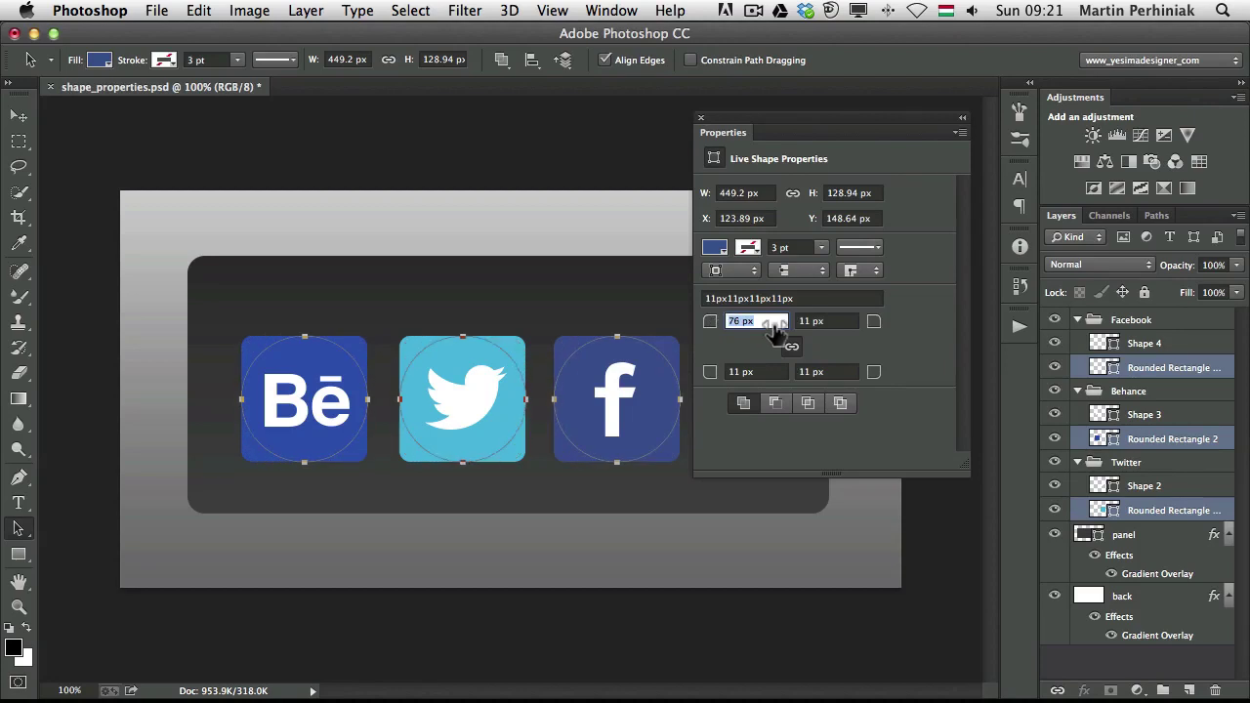
{"action": "left_click", "coordinate": [791, 345]}
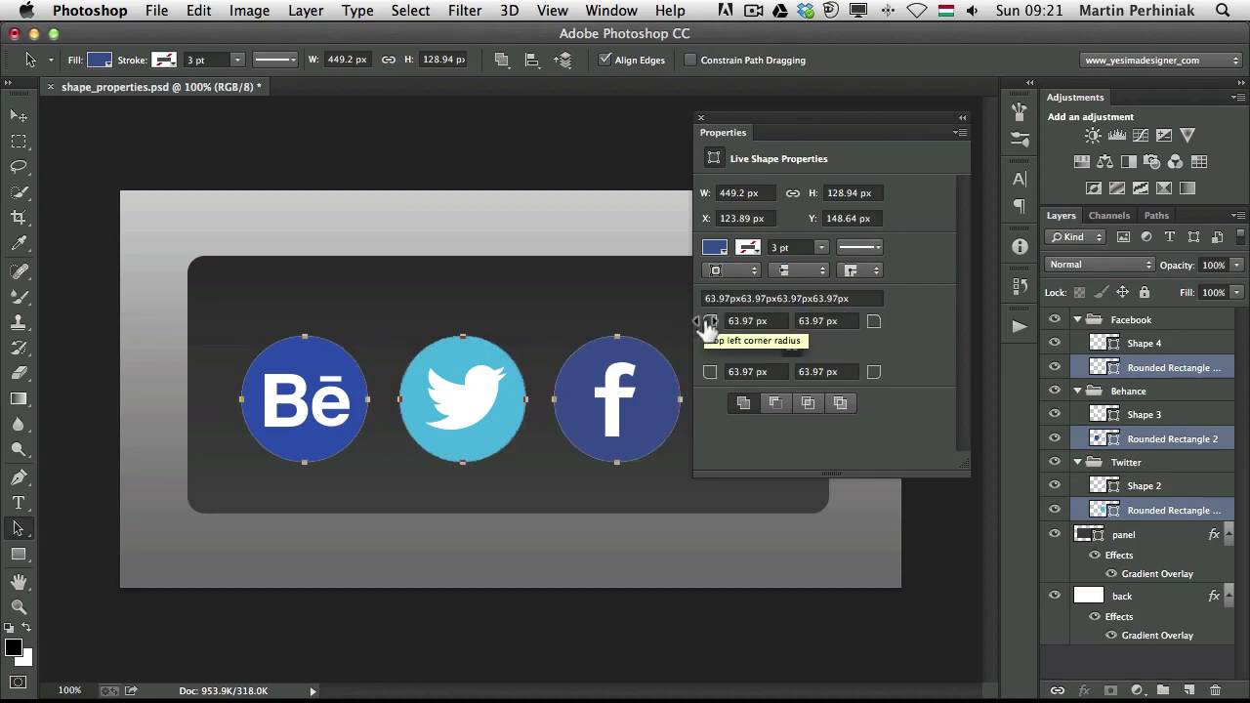
{"action": "left_click_drag", "start_coordinate": [709, 331], "coordinate": [685, 325]}
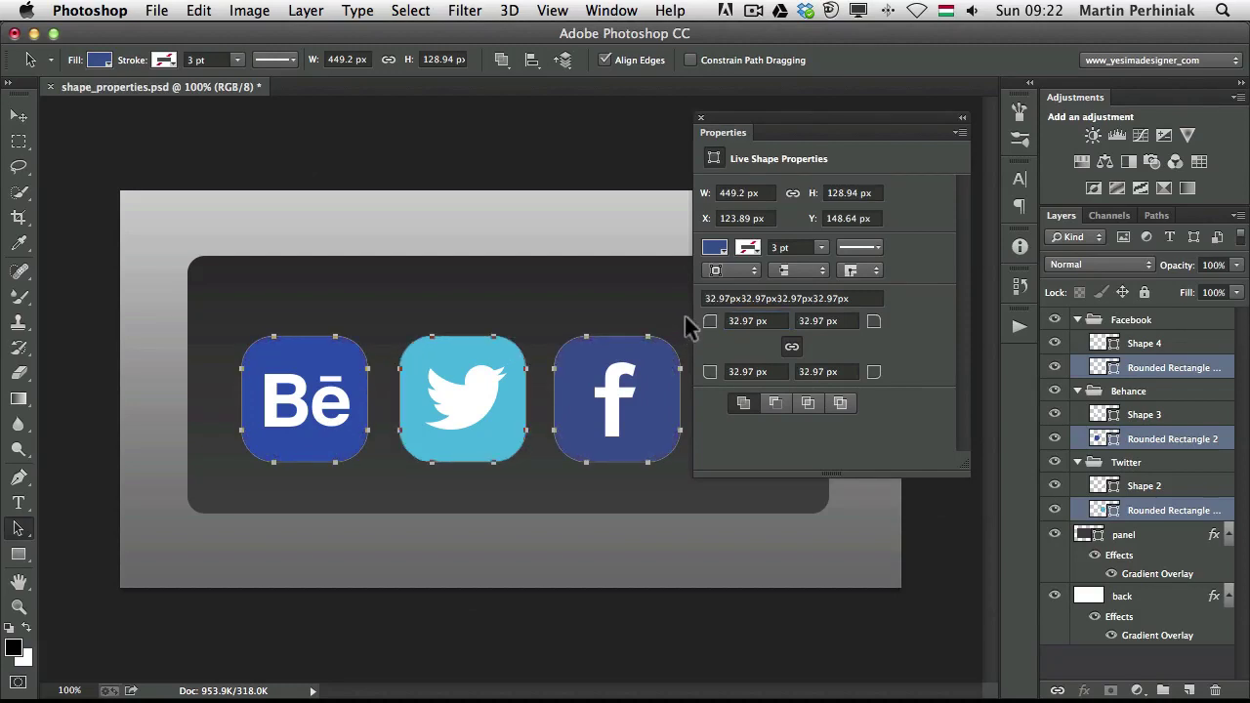
- Give the icons a dark recent stroke colour and a 3 pt dashed line (dash 4, gap 2)
{"action": "left_click", "coordinate": [749, 250]}
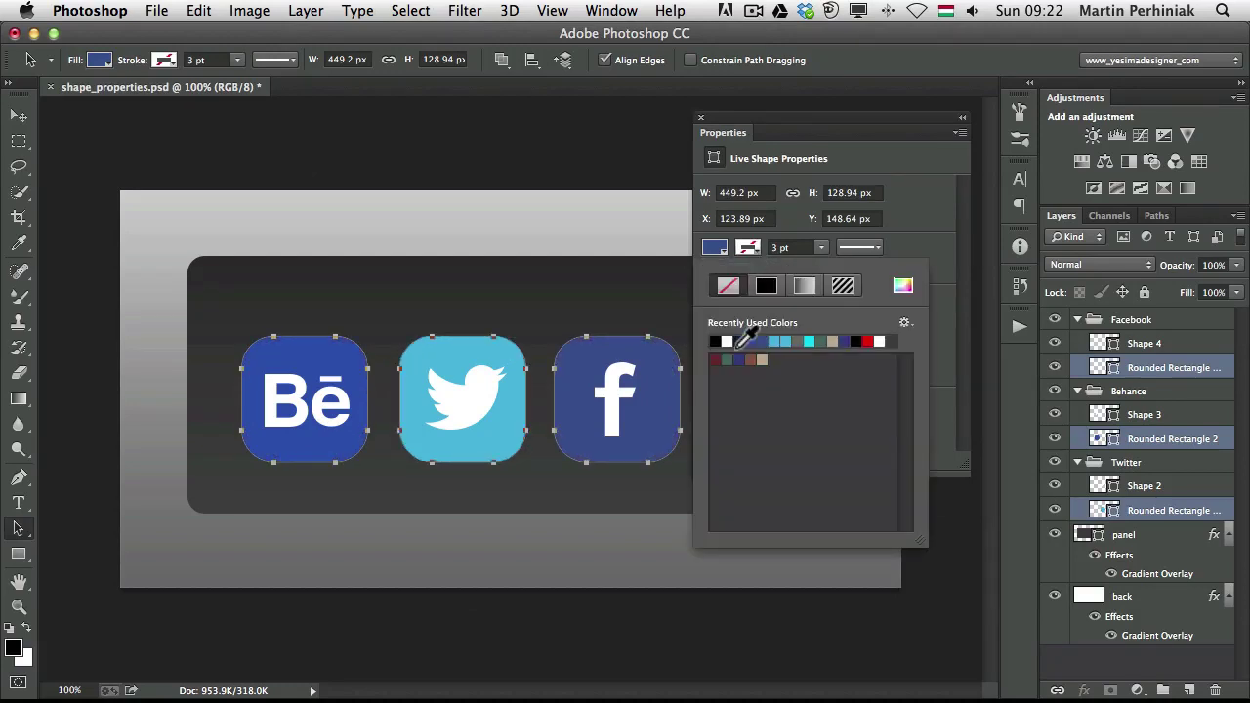
{"action": "left_click", "coordinate": [750, 341]}
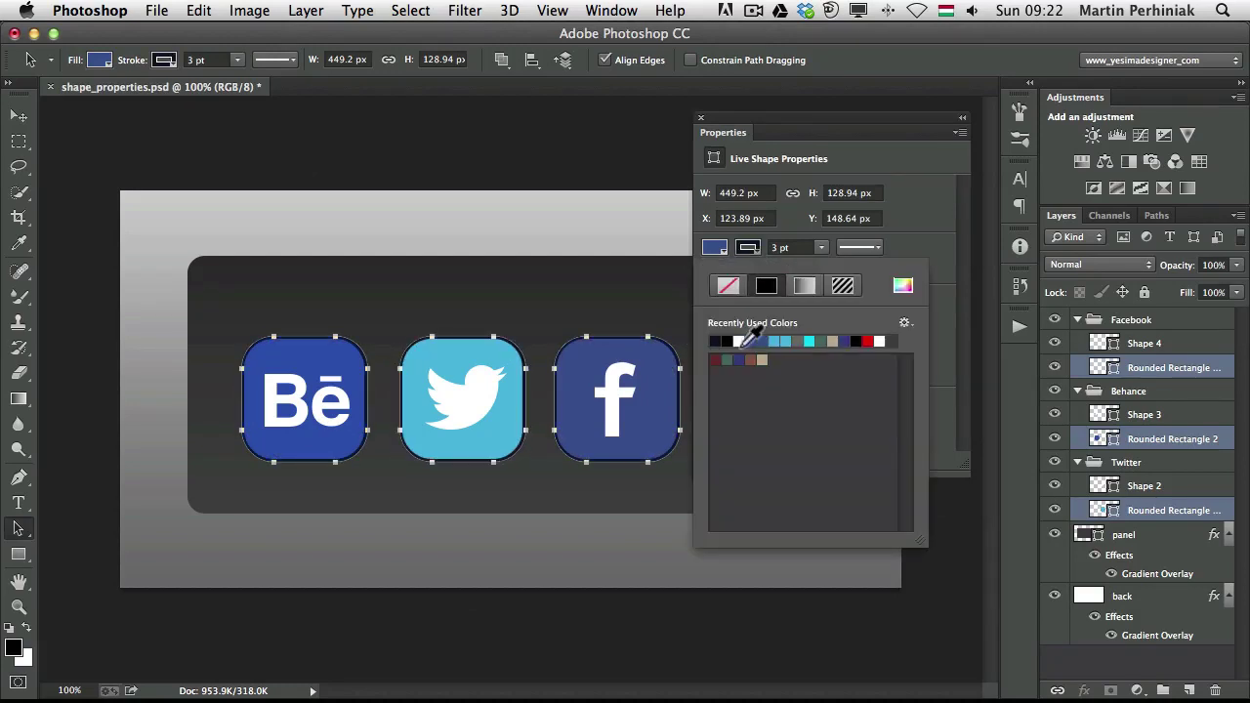
{"action": "left_click", "coordinate": [872, 248]}
{"action": "left_click", "coordinate": [781, 332]}
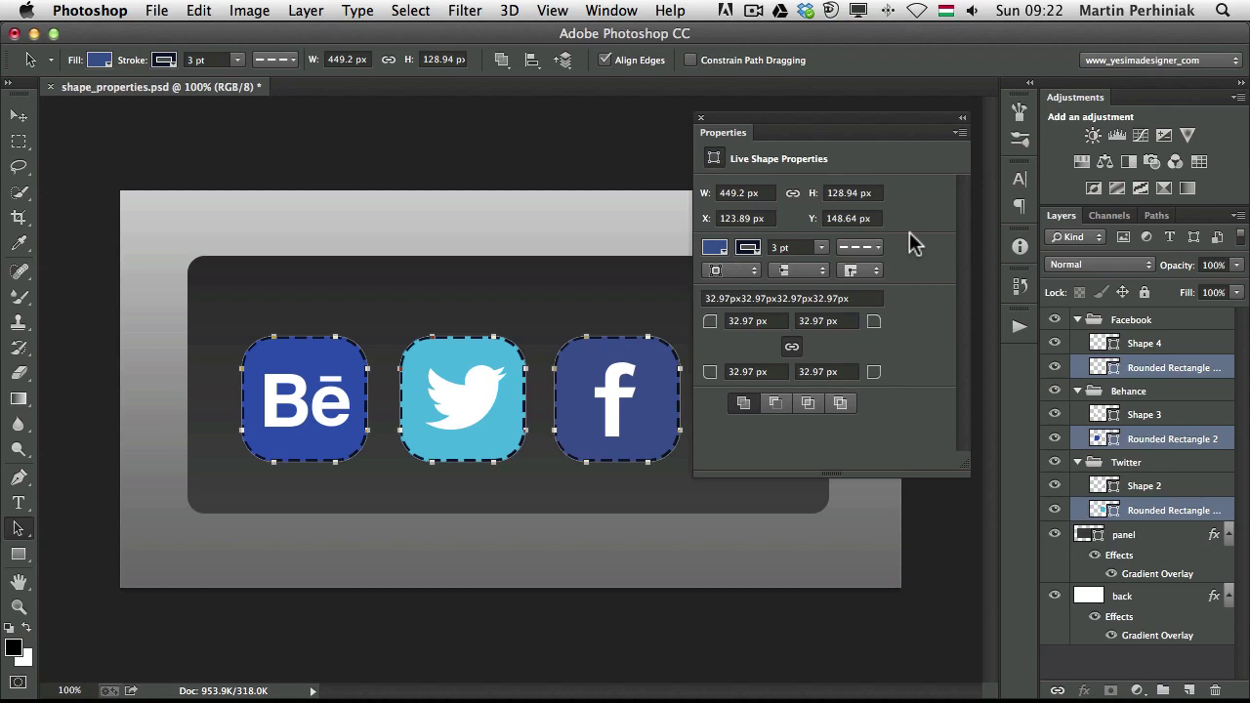
- Close the Properties panel and select the dark background panel shape
{"action": "left_click", "coordinate": [699, 116]}
{"action": "left_click", "coordinate": [810, 318]}
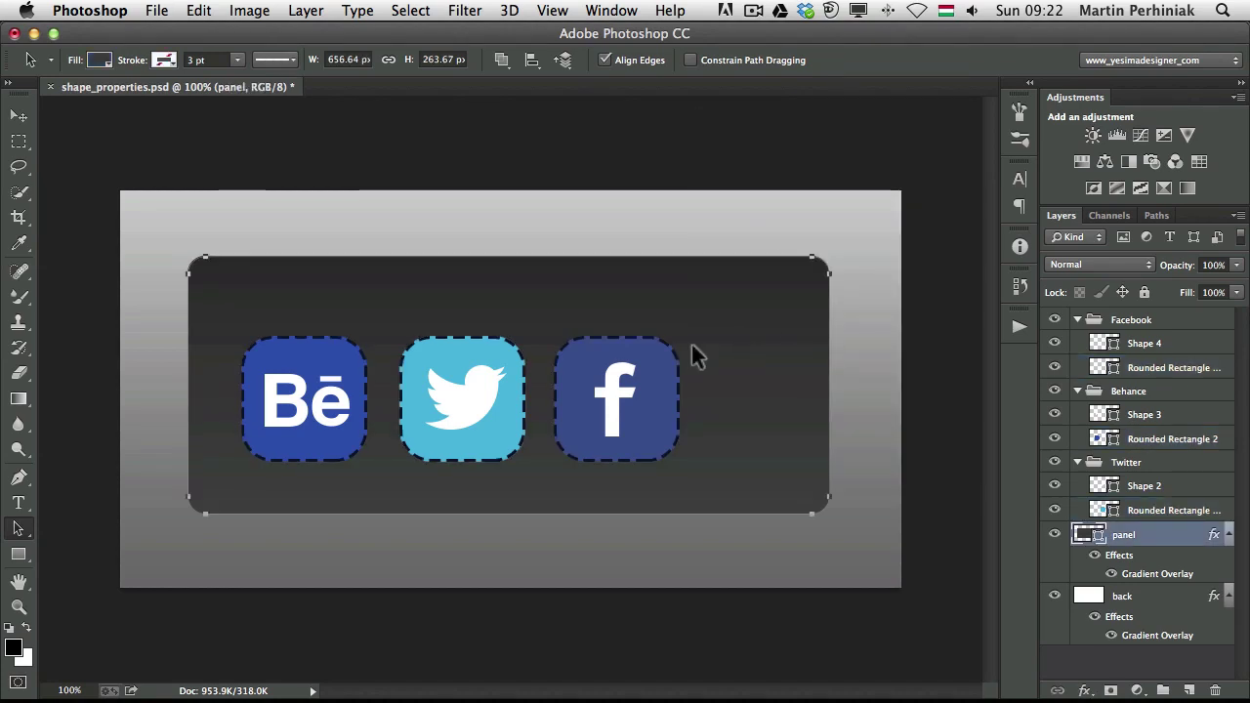
{"action": "key", "text": "Escape"}
{"action": "left_click", "coordinate": [642, 391]}
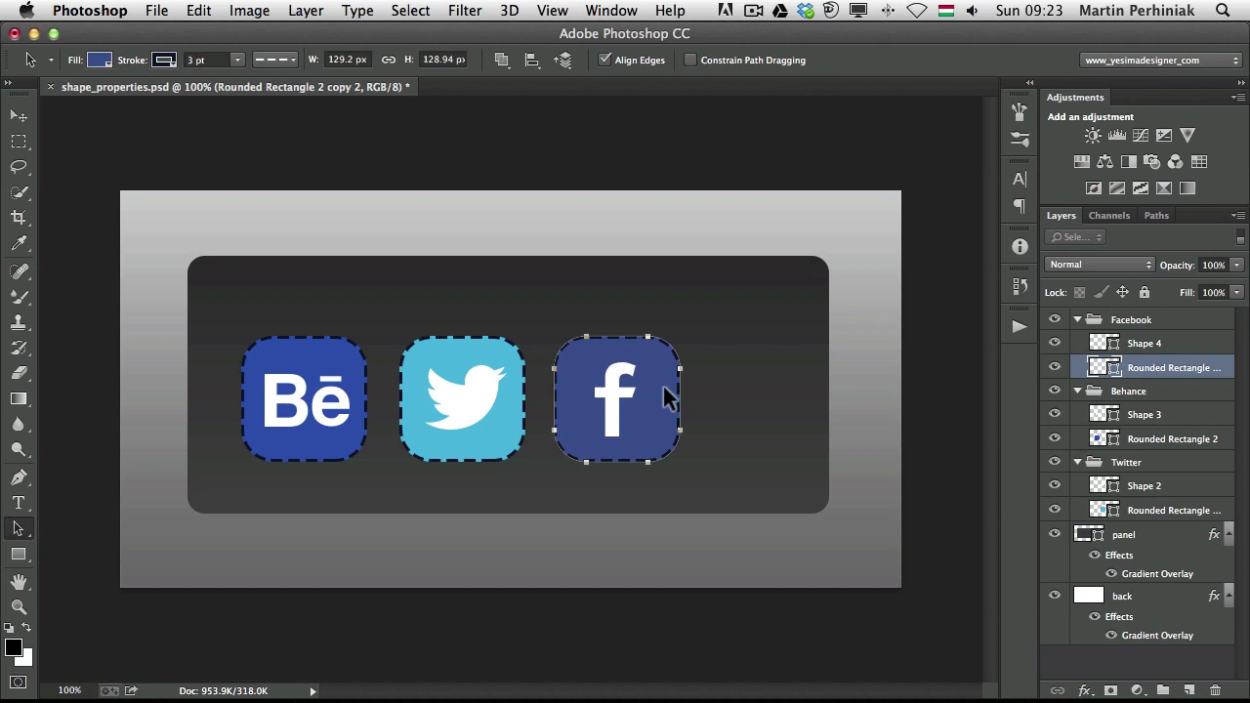
{"action": "left_click", "coordinate": [690, 331]}
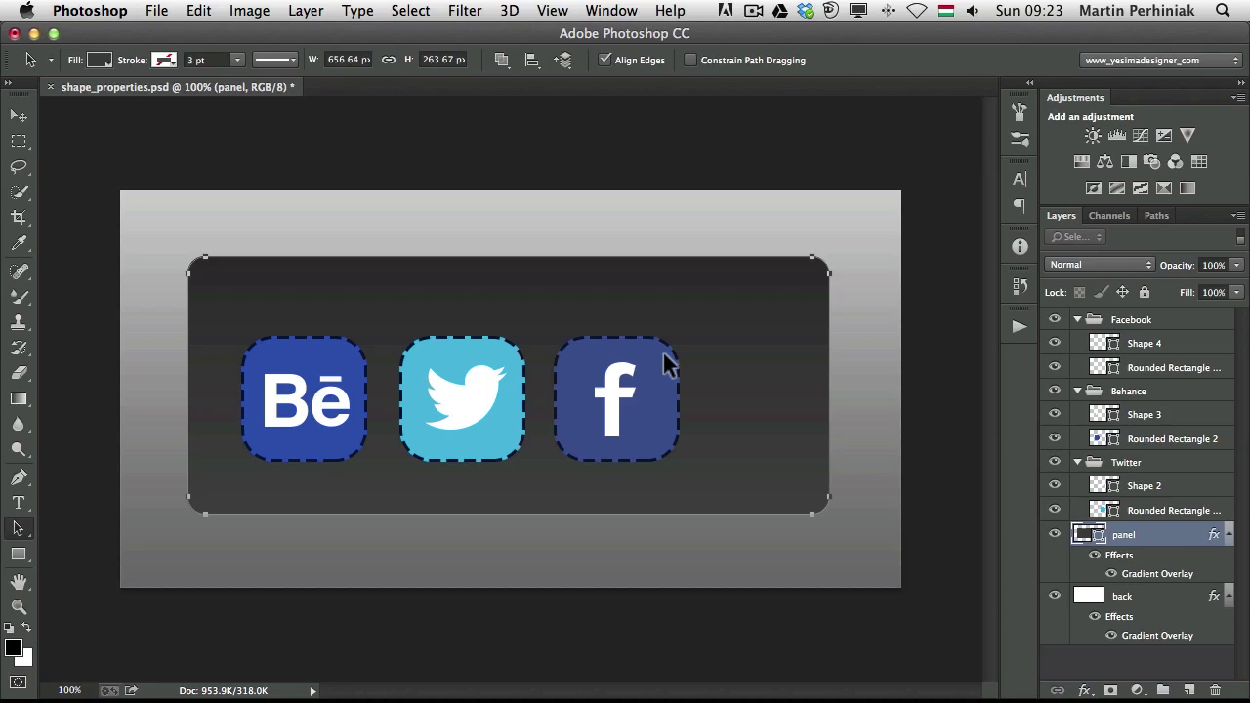
- Filter the Layers list to the selected panel layer, then turn the filter off
{"action": "key", "text": "ctrl+alt+shift+f"}
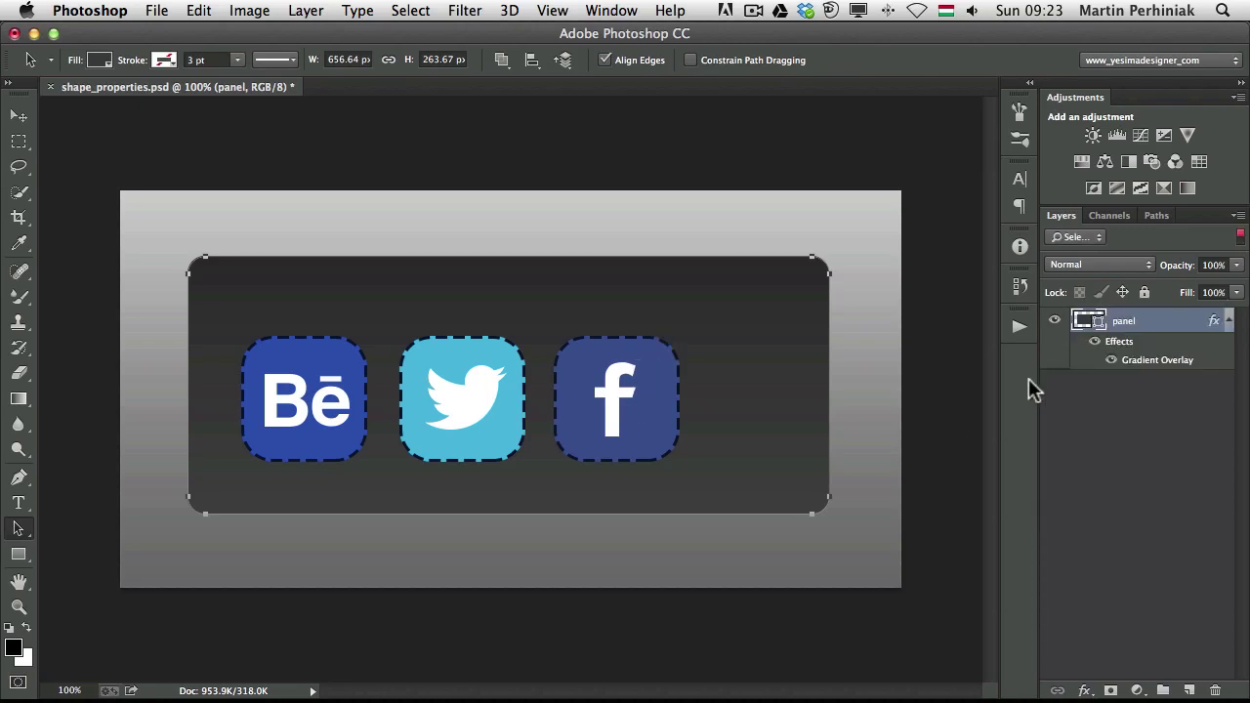
{"action": "left_click", "coordinate": [954, 368]}
{"action": "key", "text": "ctrl+alt+shift+f"}
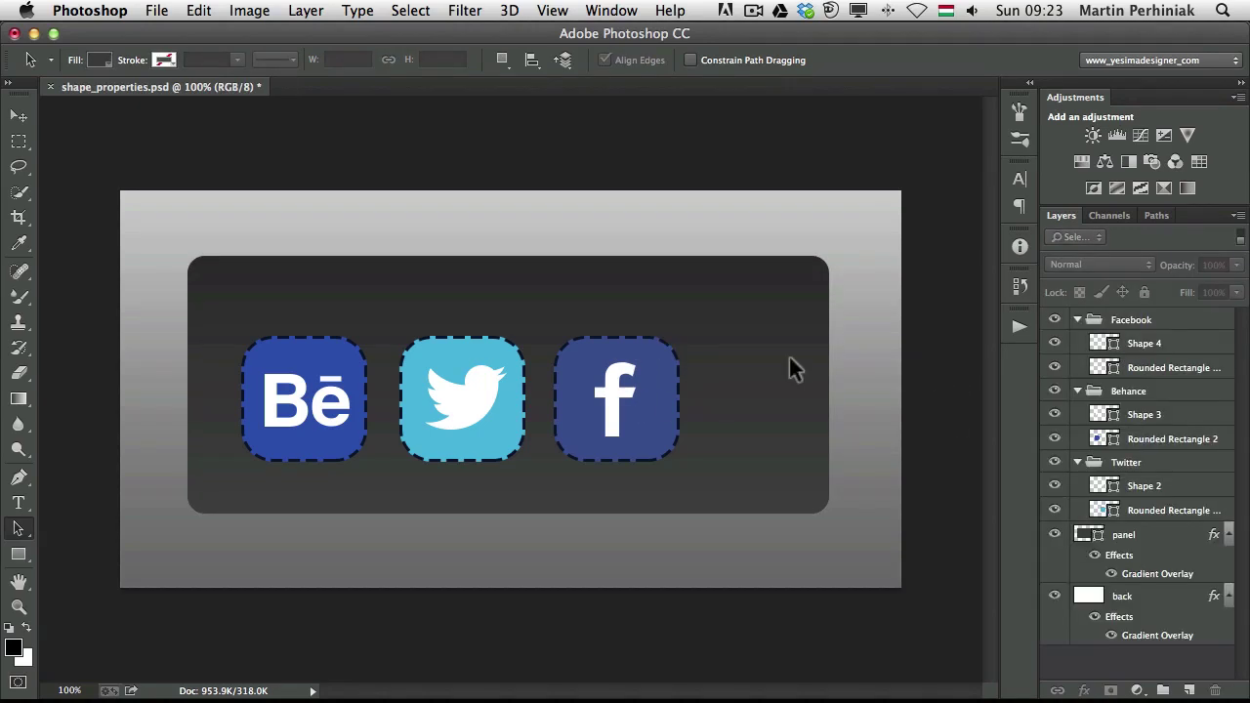
- Select the Facebook rectangle and filter the Layers list to the Selected layer type
{"action": "left_click", "coordinate": [637, 343]}
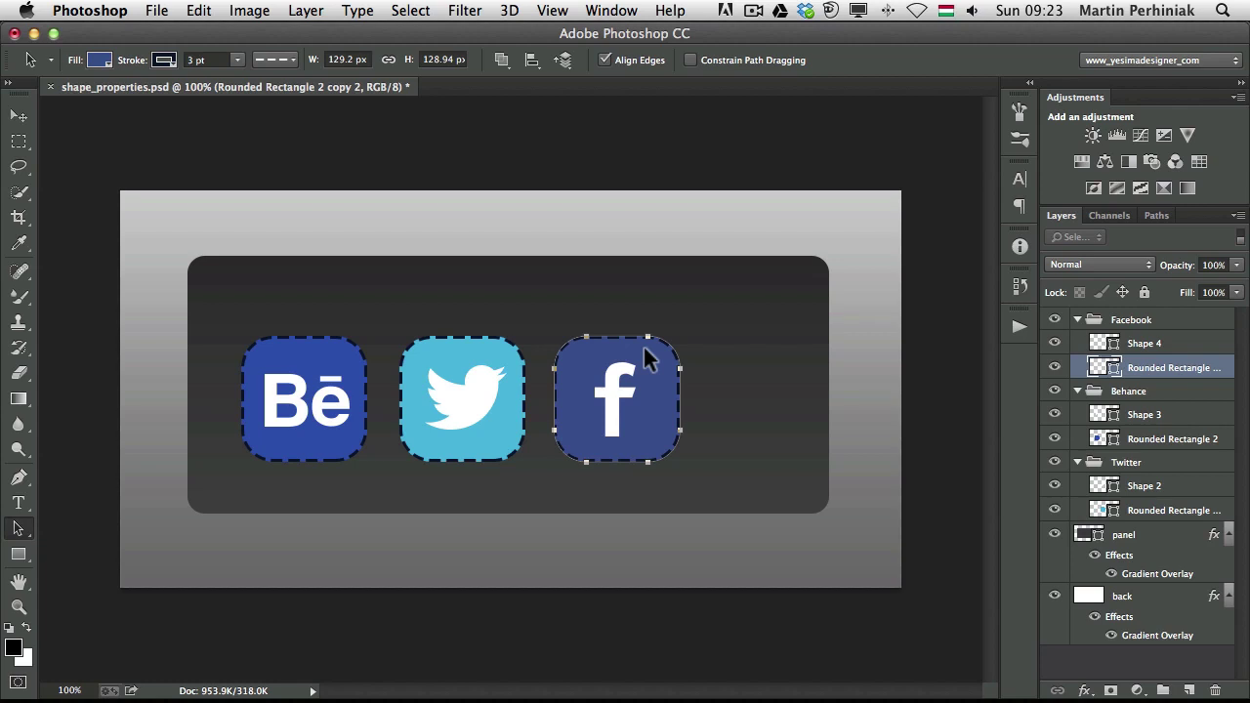
{"action": "key", "text": "ctrl+alt+shift+f"}
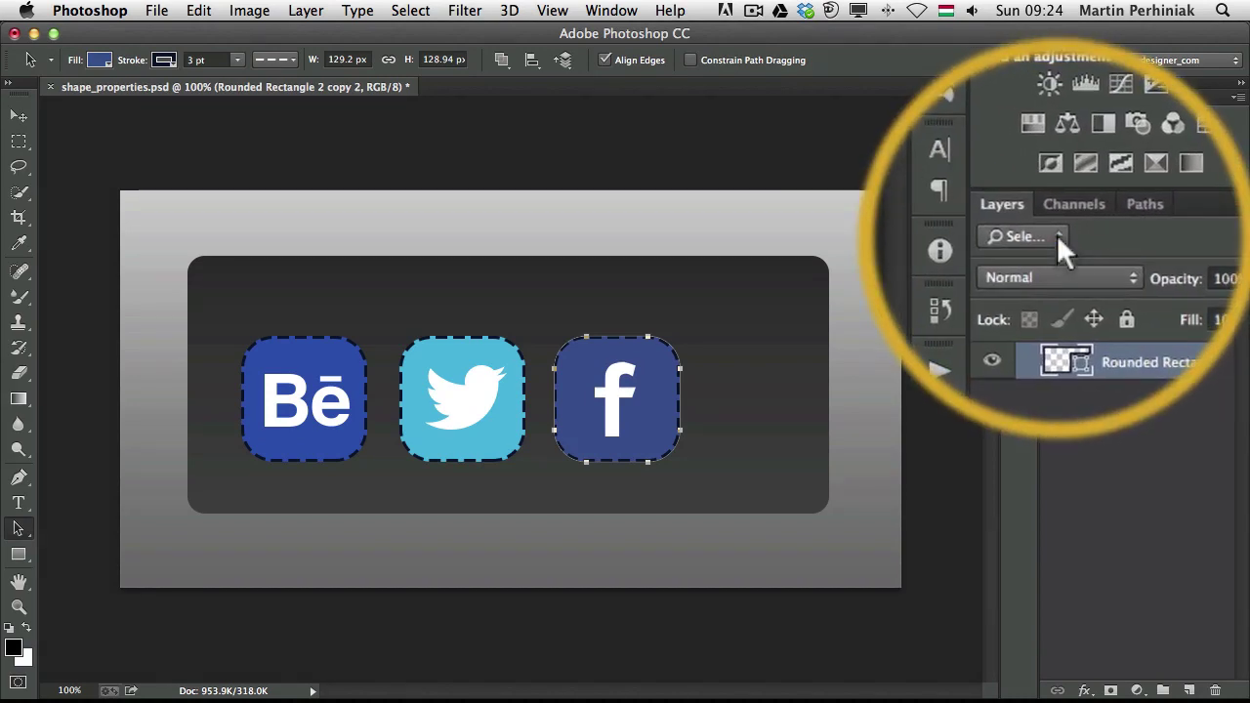
{"action": "left_click", "coordinate": [1057, 236]}
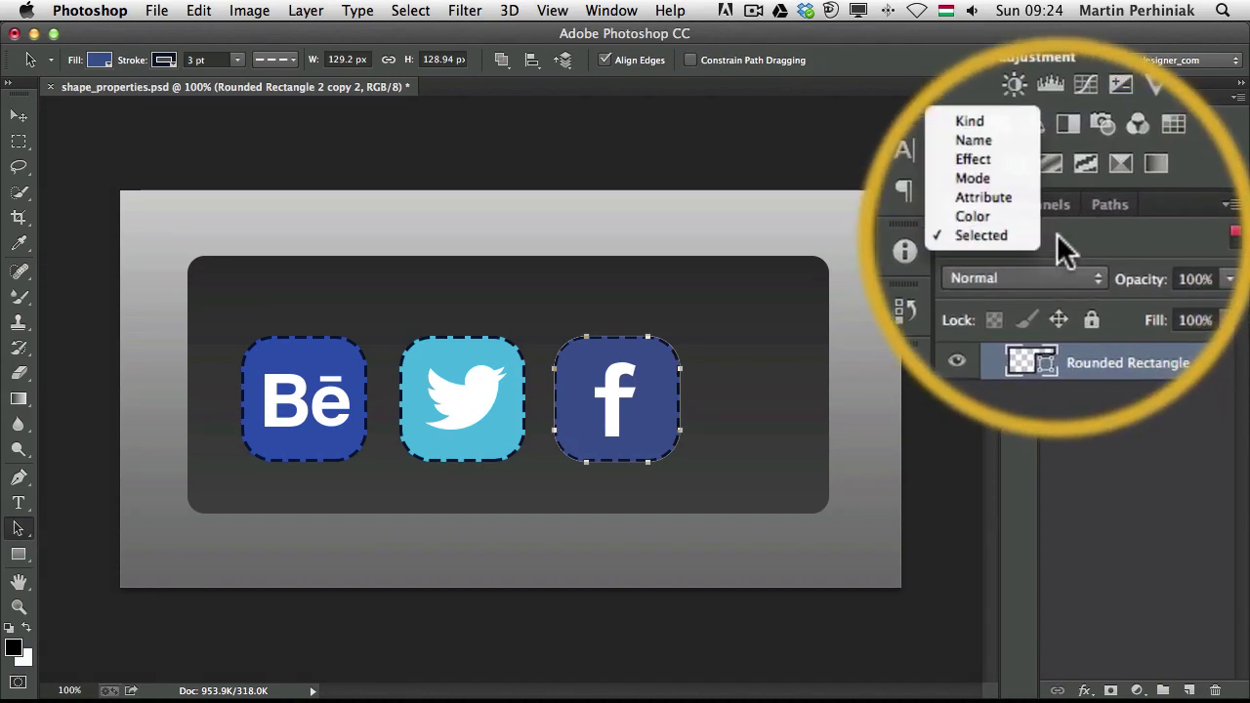
{"action": "left_click", "coordinate": [1122, 237]}
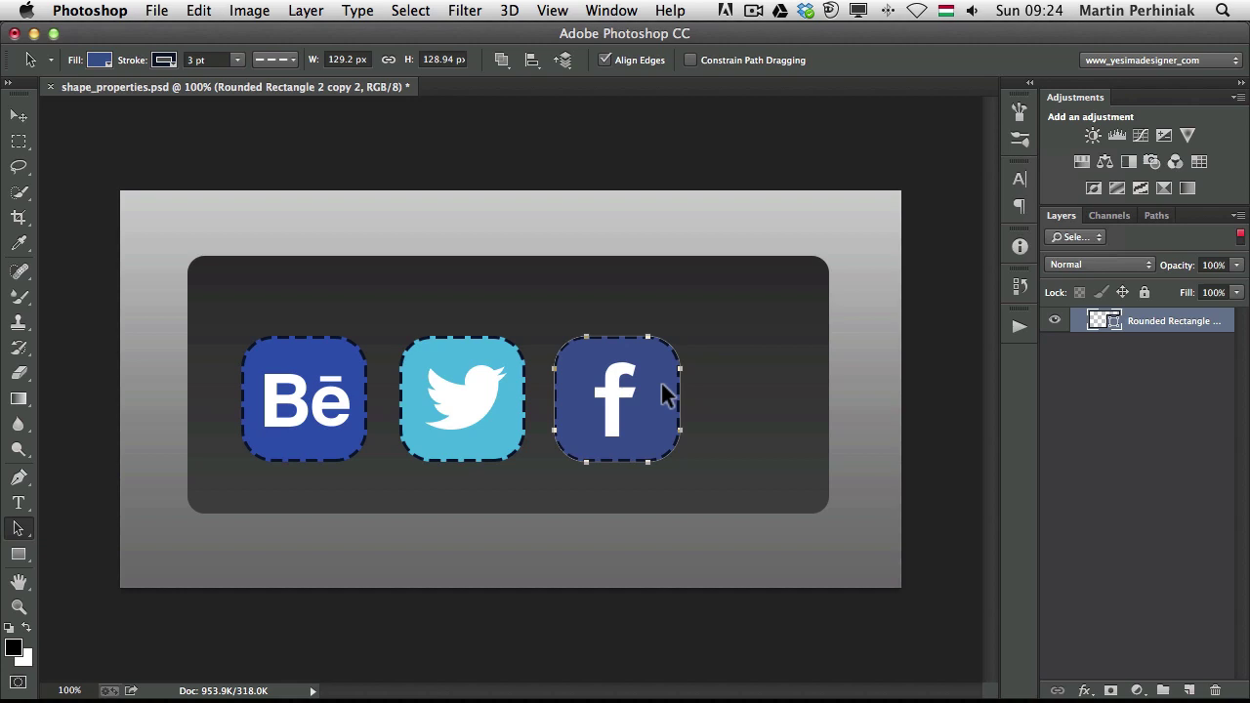
{"action": "left_click_drag", "start_coordinate": [248, 252], "coordinate": [410, 680]}
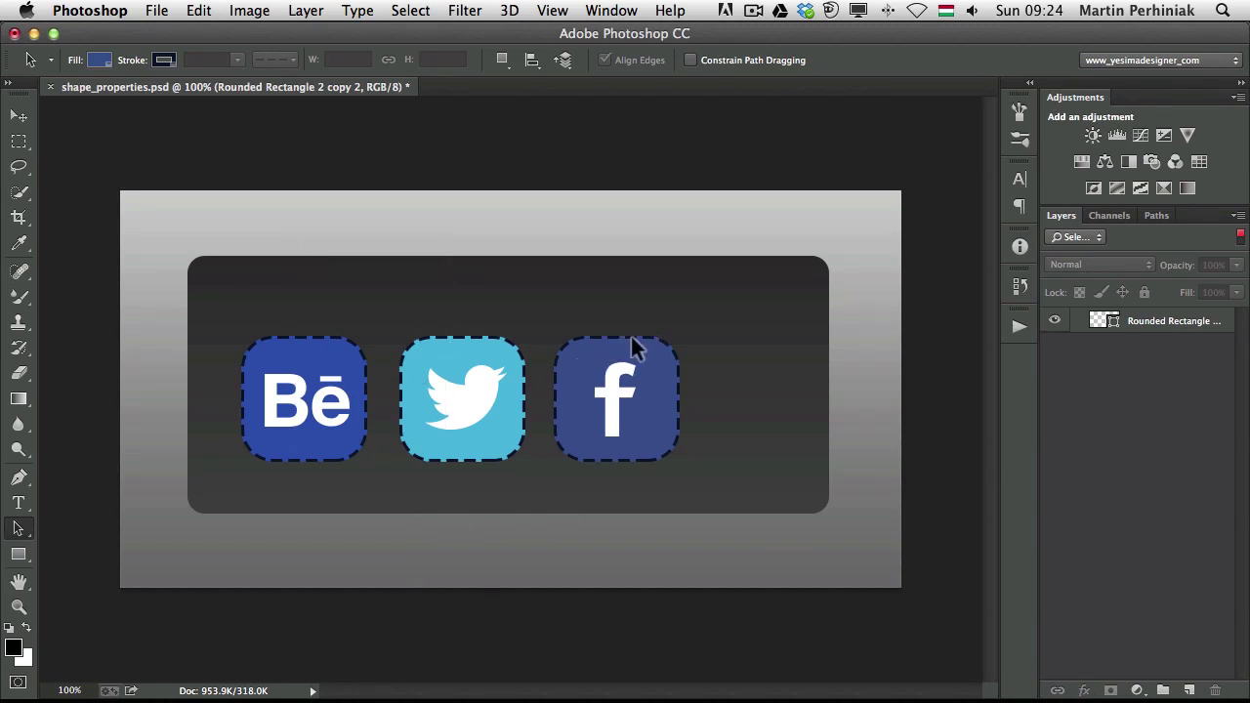
{"action": "left_click", "coordinate": [1219, 321]}
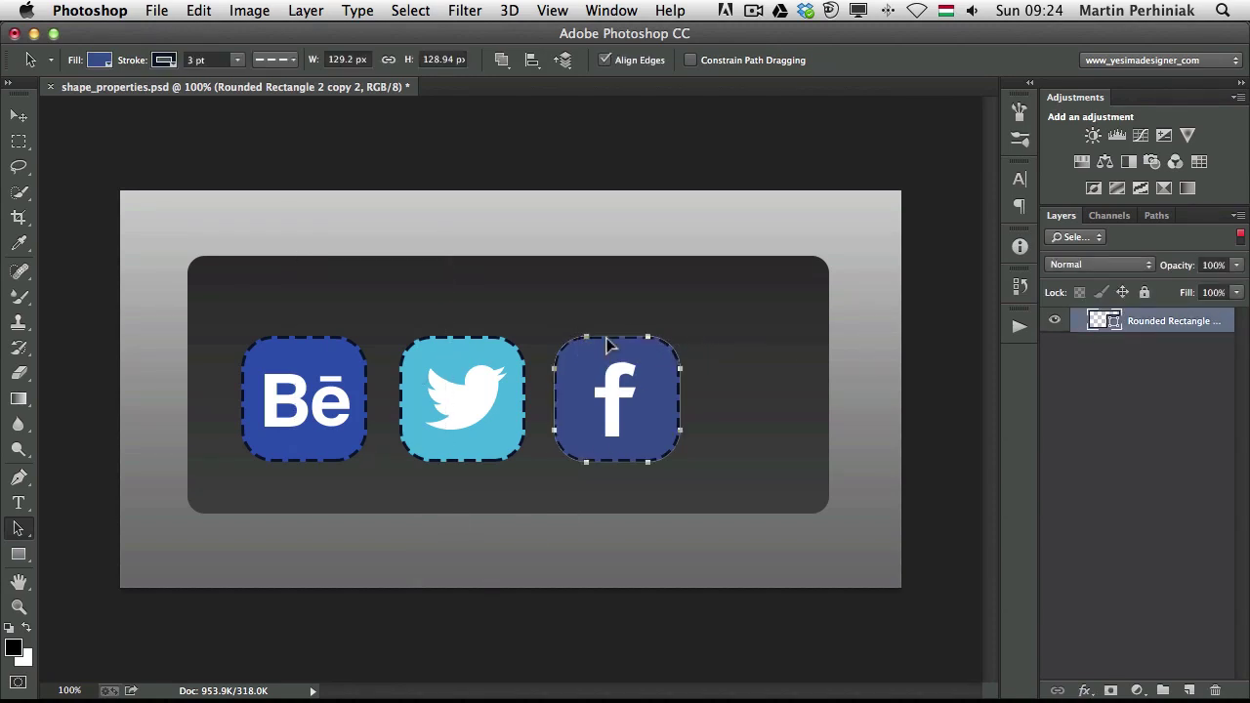
{"action": "mouse_move", "coordinate": [607, 344]}
{"action": "left_mouse_down"}
{"action": "mouse_move", "coordinate": [631, 313]}
{"action": "mouse_move", "coordinate": [589, 342]}
{"action": "mouse_move", "coordinate": [590, 358]}
{"action": "left_mouse_up"}
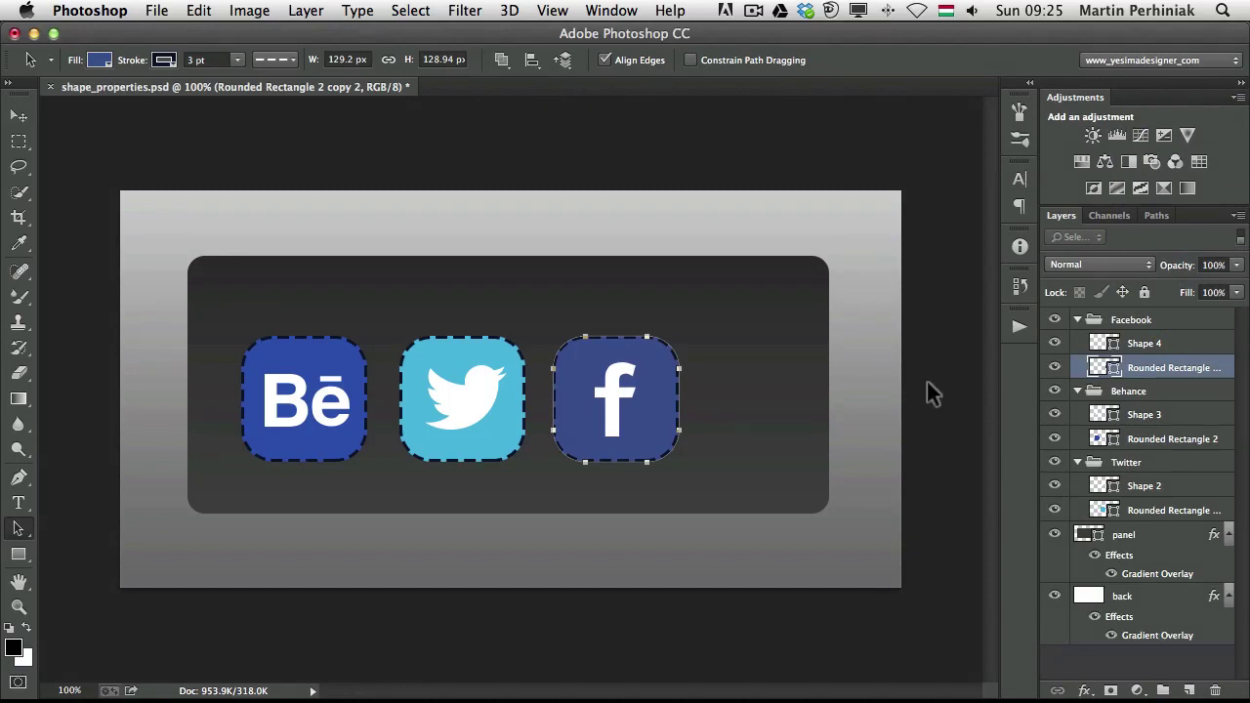
- Deselect the Facebook rectangle so the Facebook, Behance and Twitter groups all reappear
{"action": "left_click", "coordinate": [935, 392]}
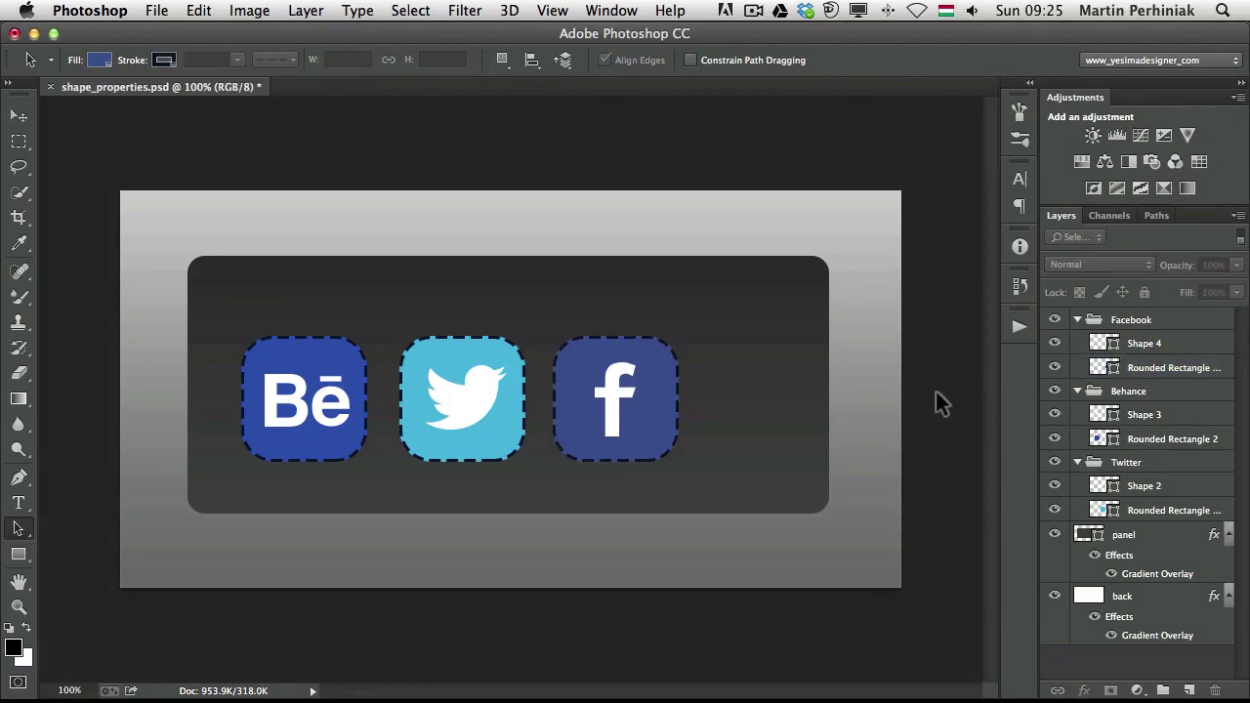